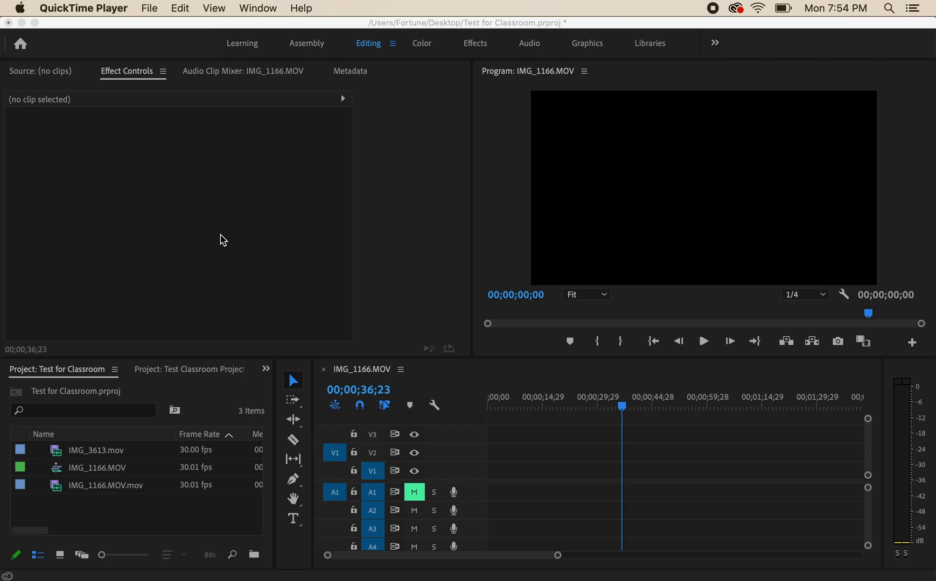
View the Assembly workspace layout and return to the Editing workspace
click(307, 40)
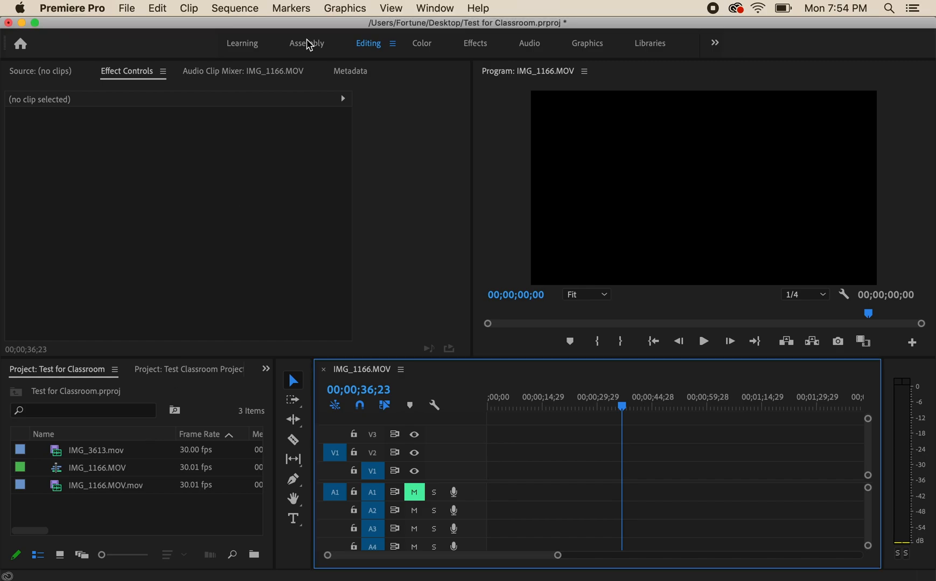
click(309, 45)
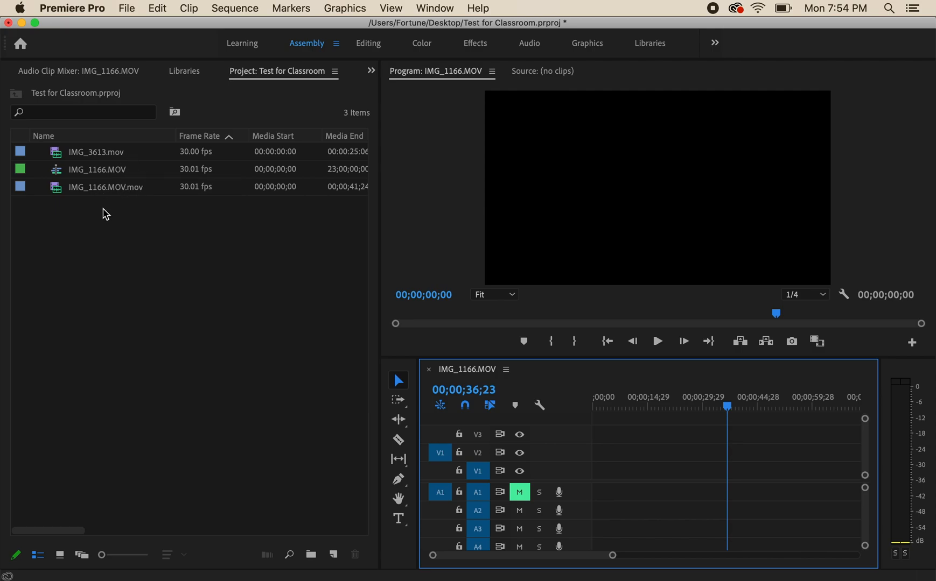
click(371, 44)
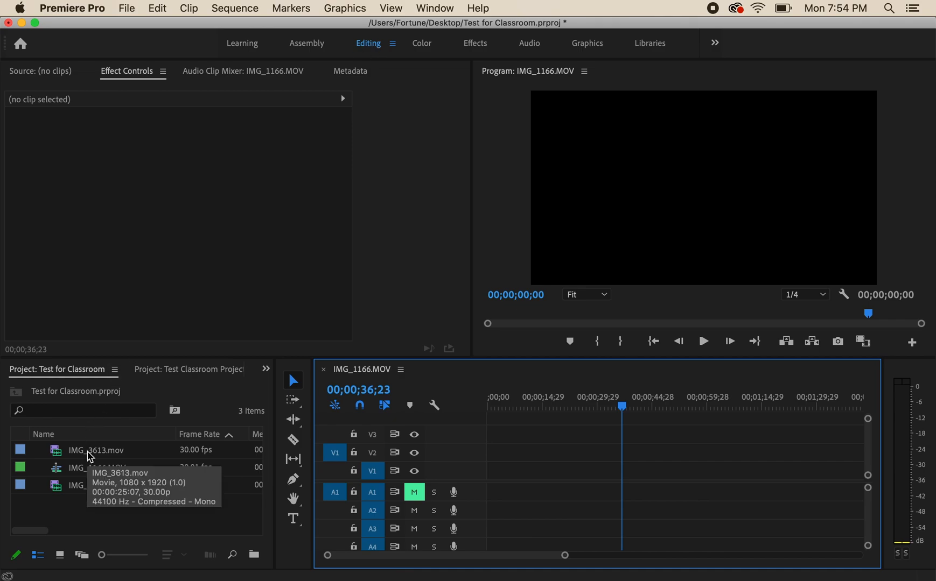
Place IMG_1166.MOV.mov on track V1 at the start of the sequence and a second copy directly above it on V2
drag(104, 491, 490, 487)
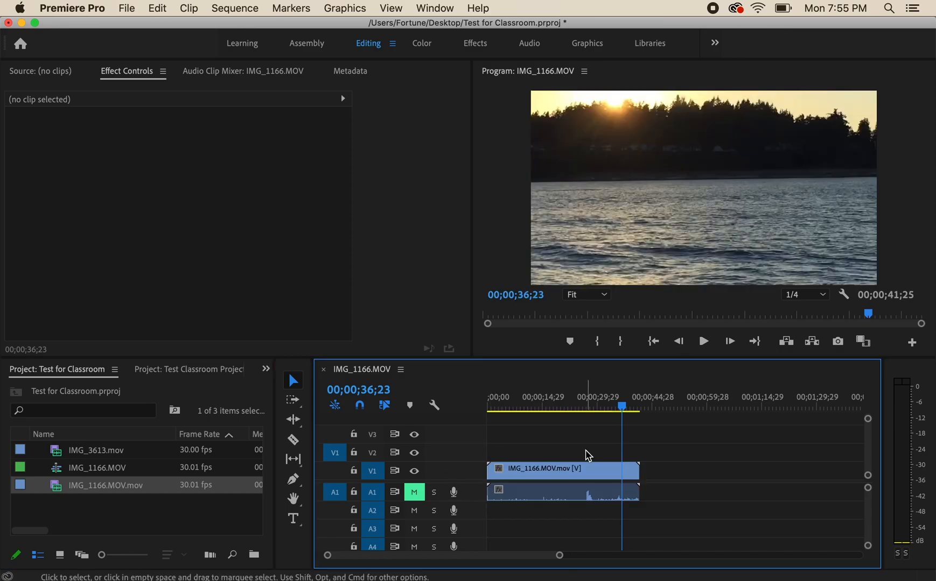
key(Home)
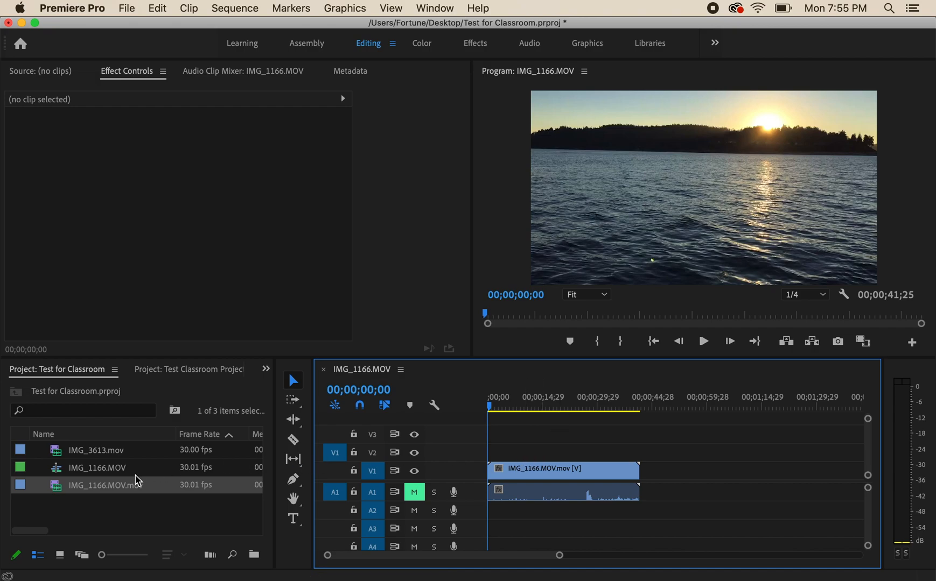
mouse_move(108, 491)
drag(107, 491, 494, 456)
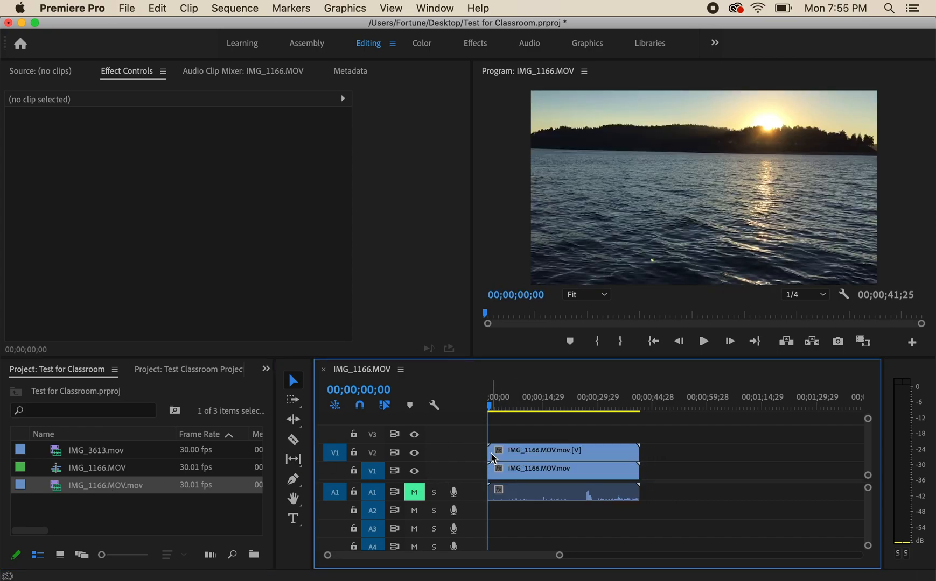
Unmute audio track A1 and mute it again
click(415, 494)
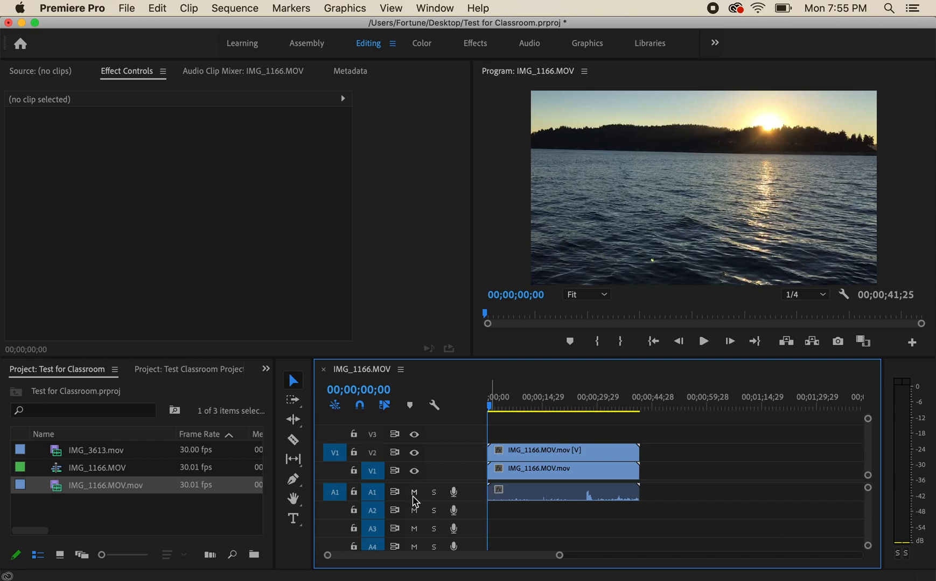
click(415, 494)
Select the V2 clip, shift it about seven seconds later and move it back to the start of the sequence
click(521, 457)
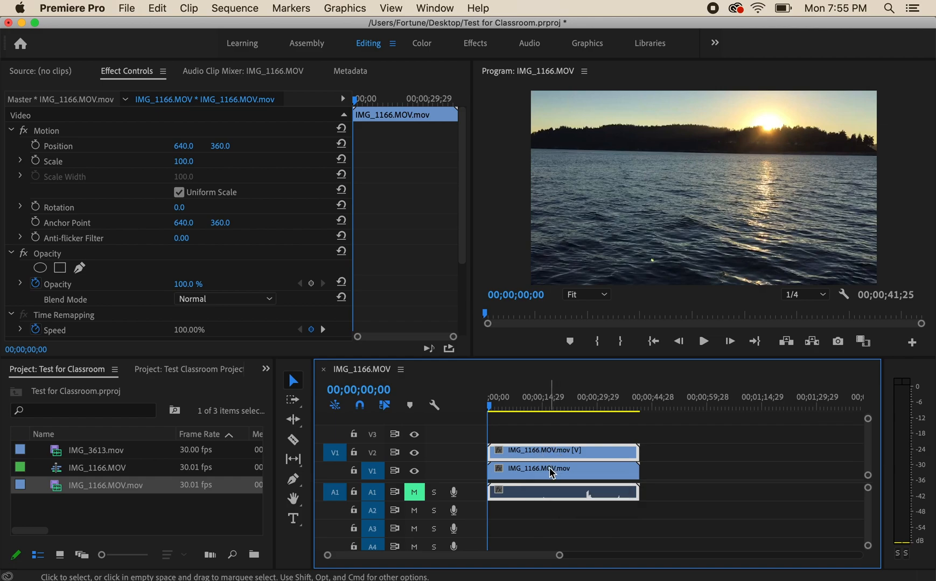
click(501, 410)
drag(514, 450, 543, 455)
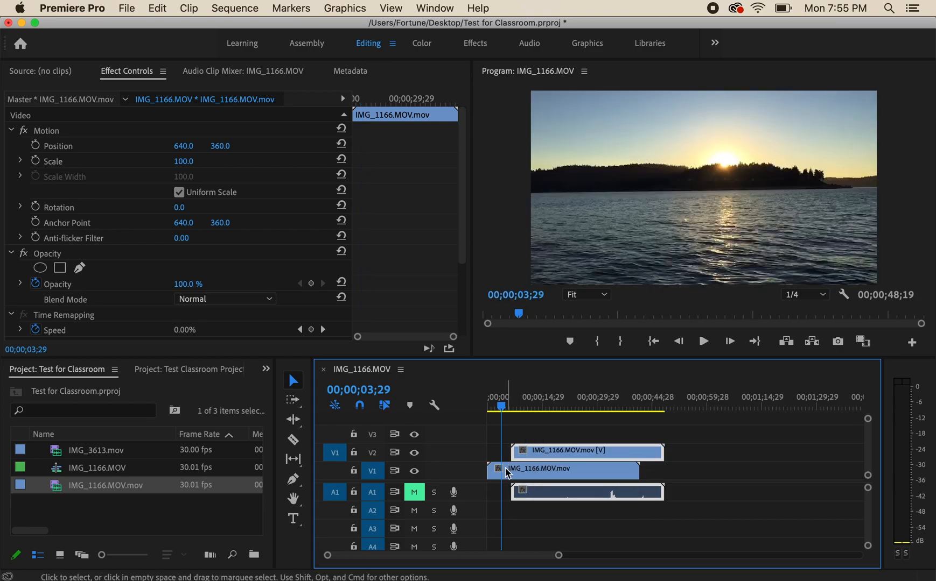
drag(537, 450, 514, 450)
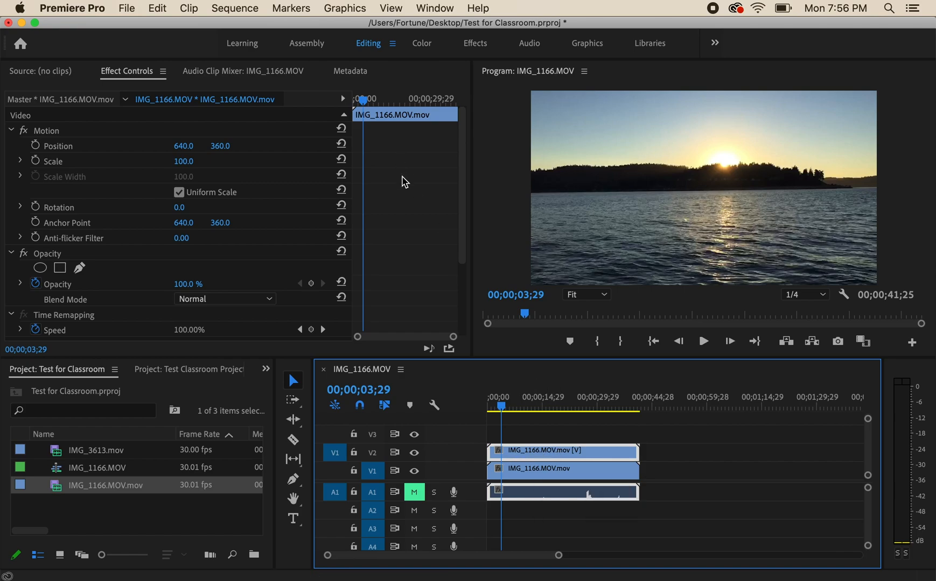
Enable Scale and Position keyframing on the V2 clip at 00;00;00;00
drag(502, 409, 470, 408)
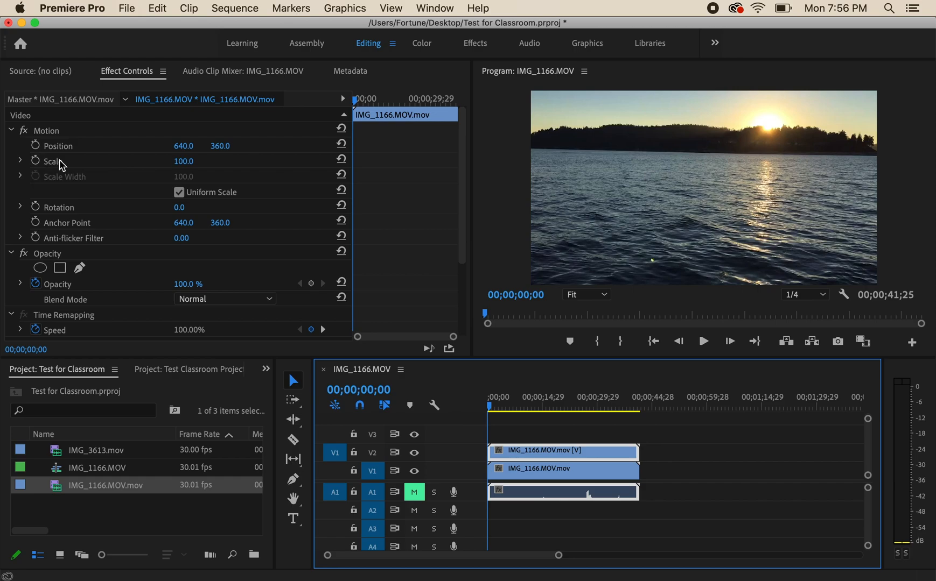
click(36, 160)
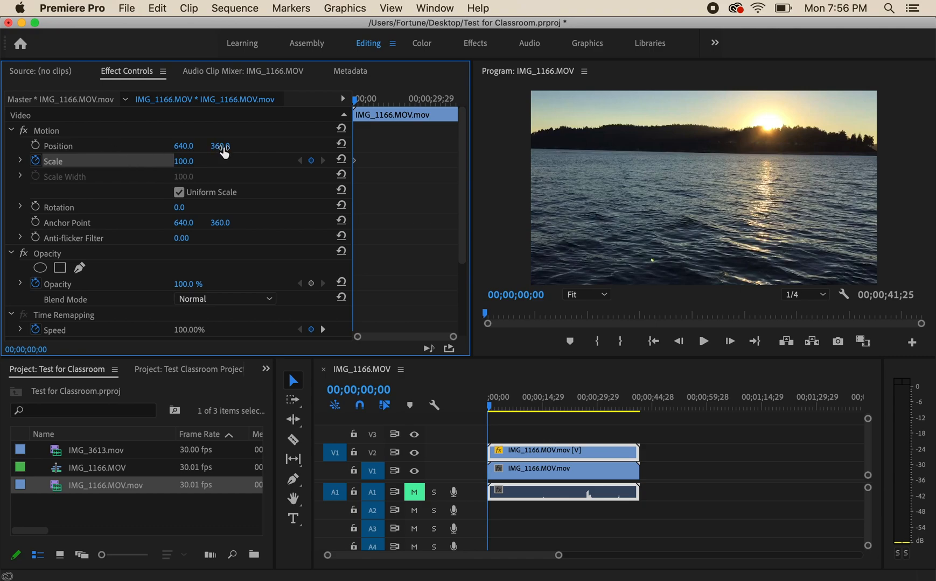
click(36, 146)
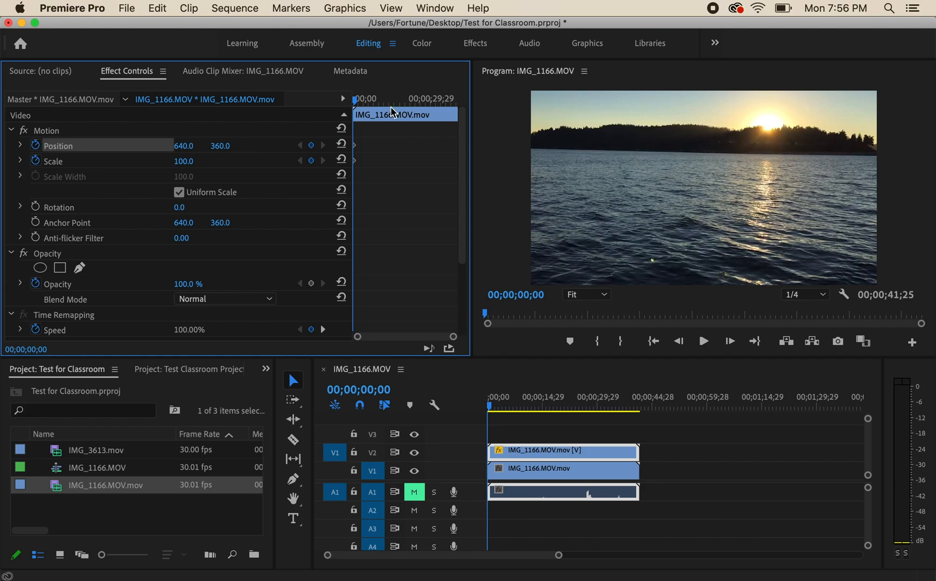
At 00;00;09;24, keyframe the V2 clip's Scale to 40 and its Position to 257, 577
drag(358, 105, 380, 102)
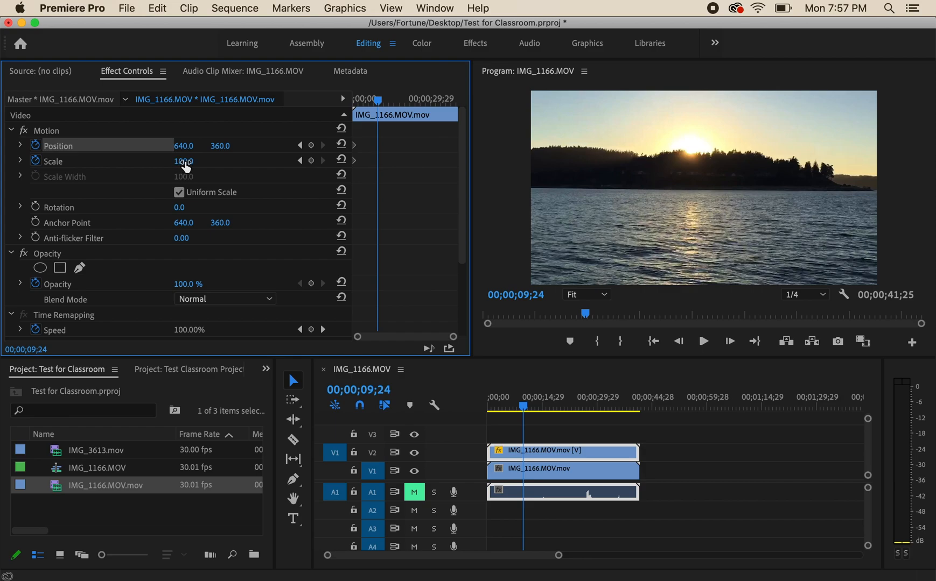
mouse_move(183, 161)
mouse_down()
mouse_move(150, 161)
mouse_move(195, 163)
mouse_up()
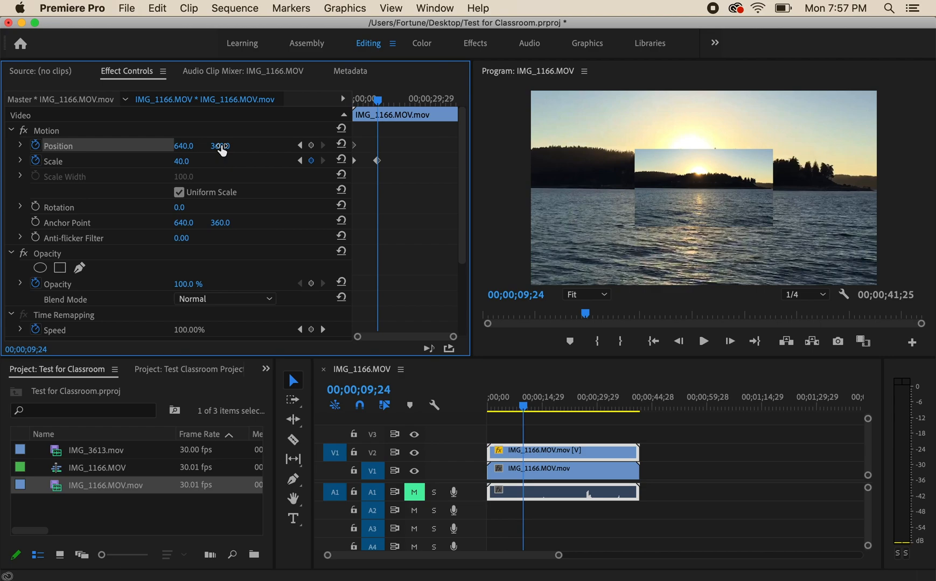
drag(223, 151, 339, 152)
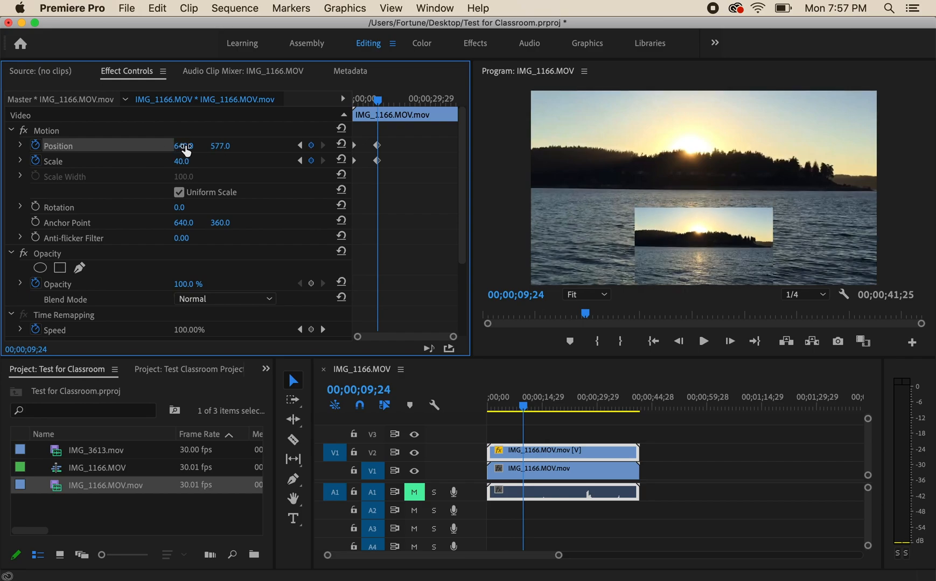
drag(186, 151, 1, 152)
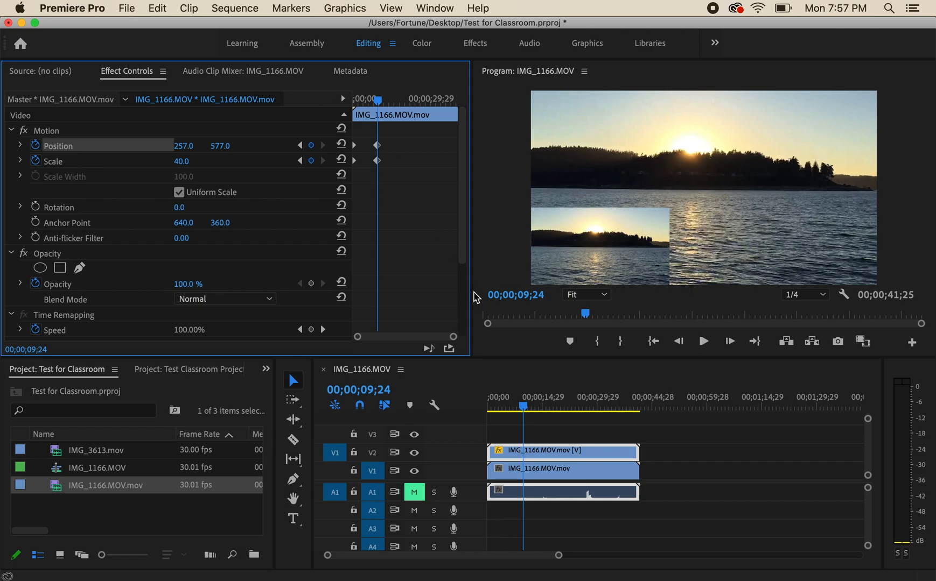
Play the sequence from the start to review the picture-in-picture animation, stopping at about 16 seconds
drag(381, 103, 352, 103)
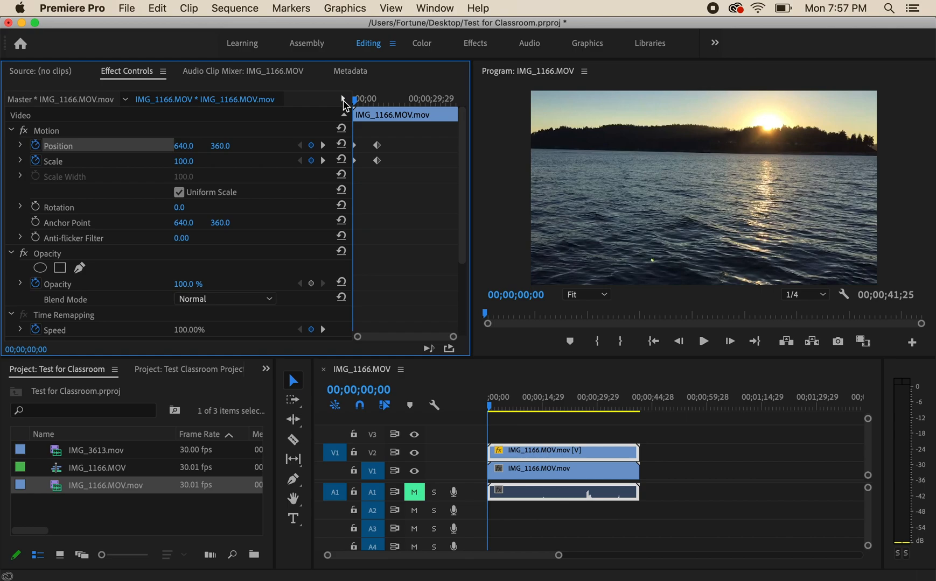
key(space)
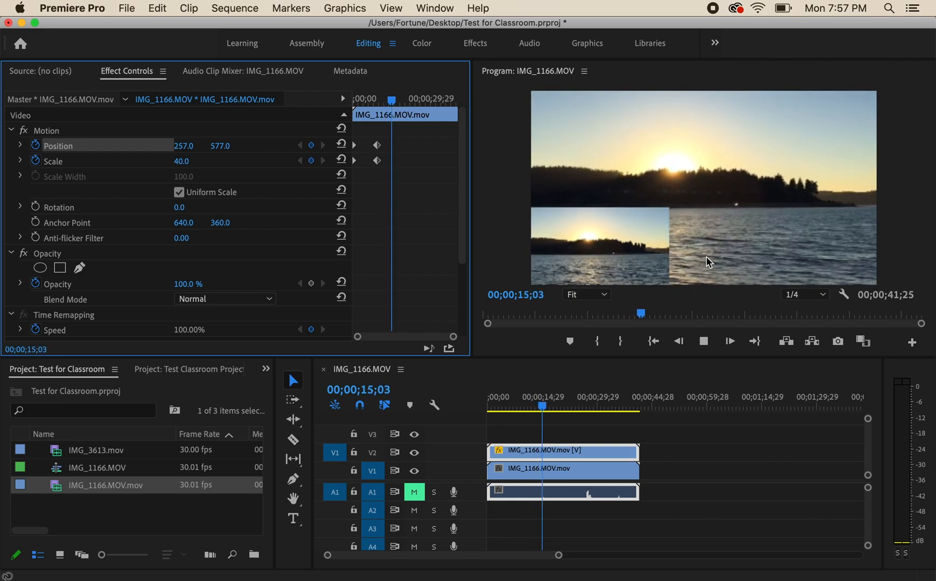
click(703, 341)
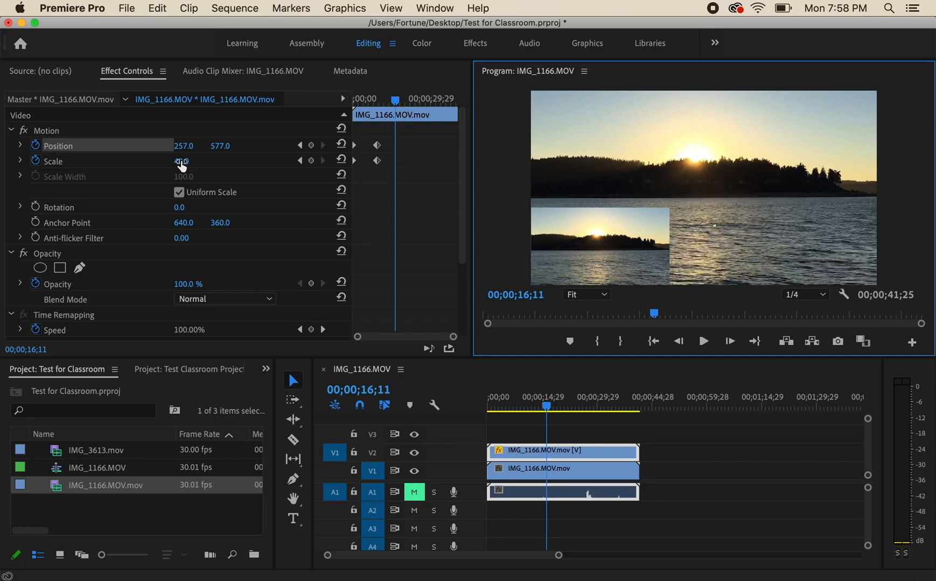
Add a Scale keyframe of 83 at 00;00;16;11 on the V2 clip and play back the enlargement
drag(182, 163, 195, 161)
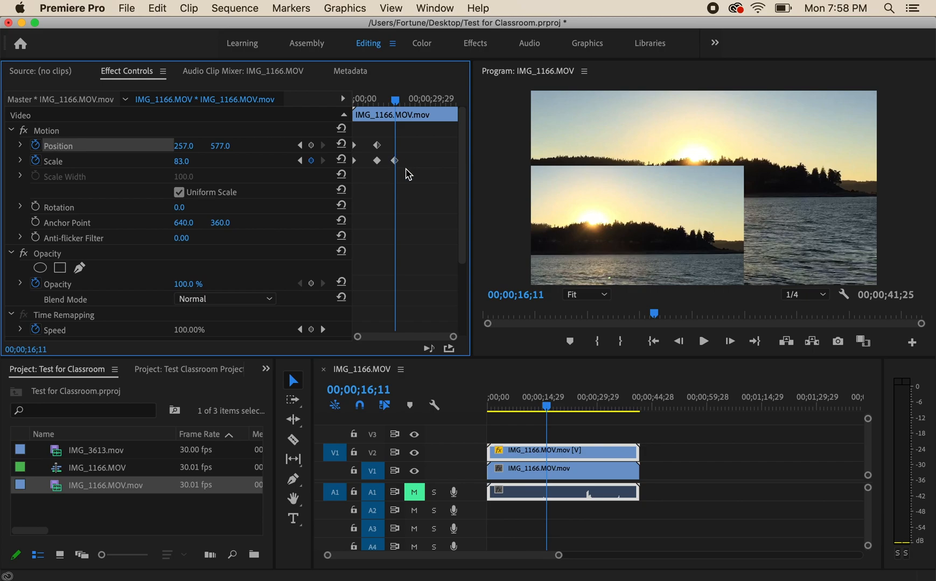
drag(397, 106, 369, 106)
key(space)
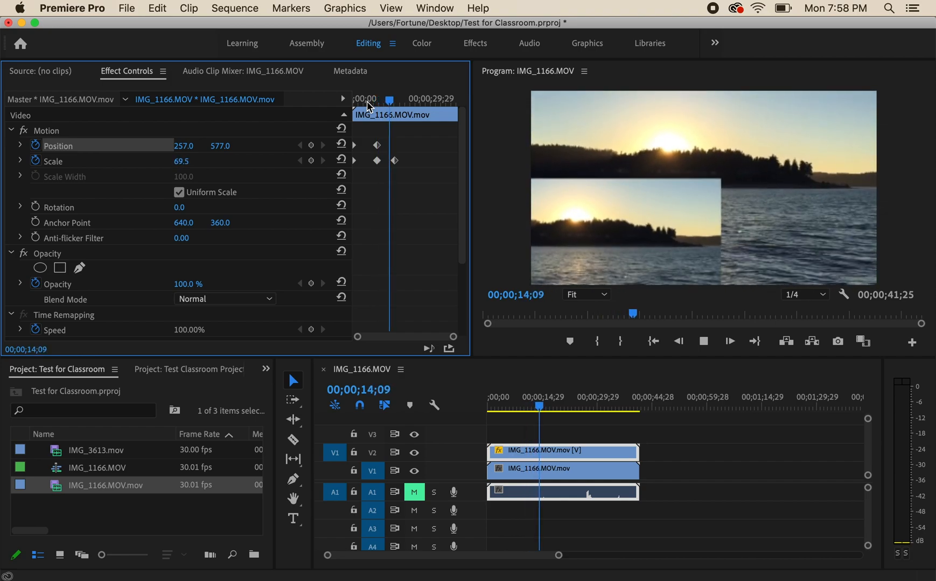
key(space)
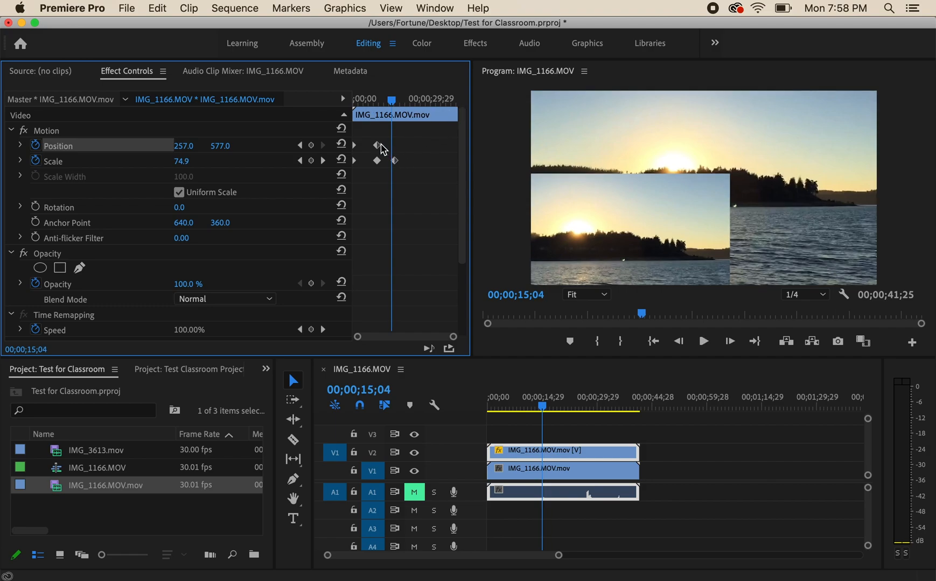
Move the second Position and Scale keyframes to about 00;00;04;14 and the third Scale keyframe to about 8 seconds, and play back the animation
drag(379, 151, 365, 149)
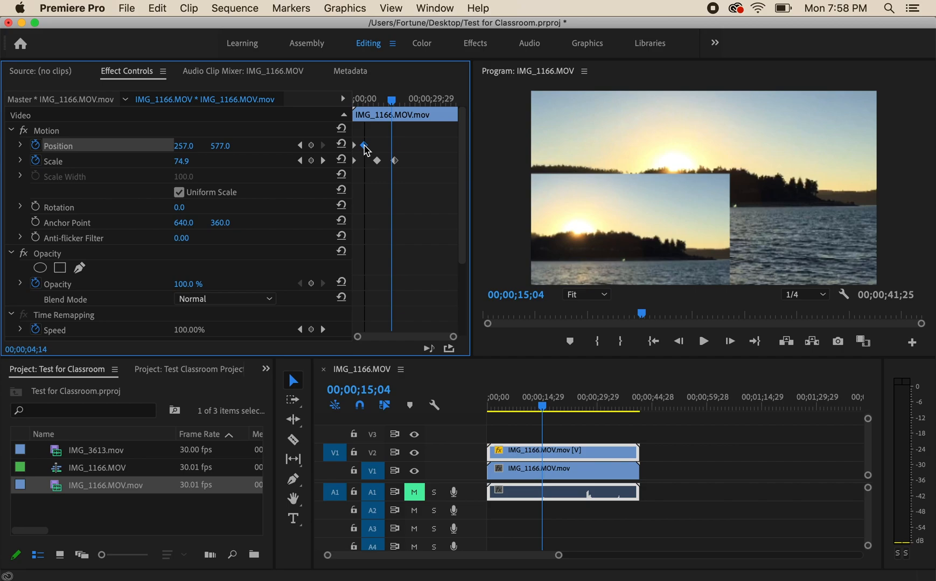
mouse_move(377, 161)
mouse_down()
mouse_move(364, 162)
mouse_move(373, 161)
mouse_up()
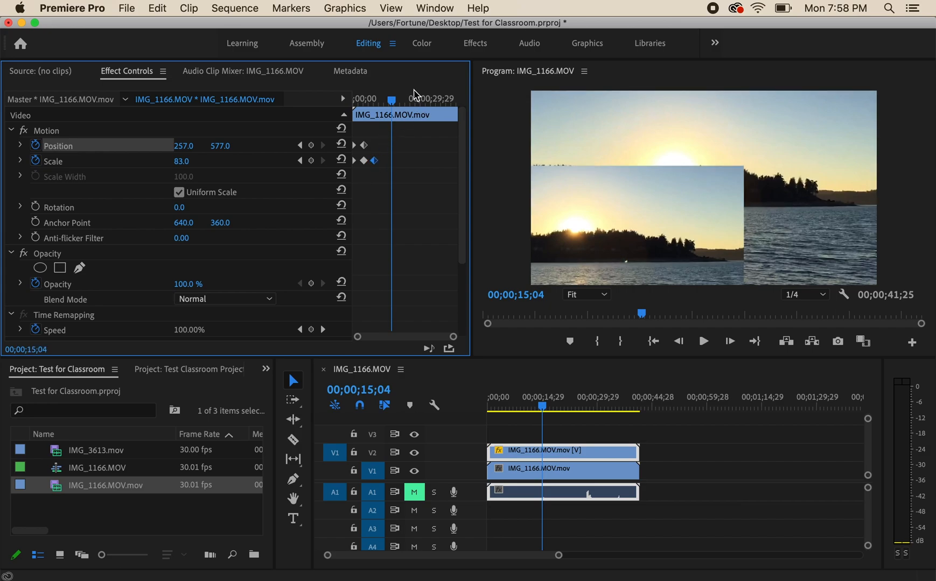
drag(390, 99, 344, 106)
key(space)
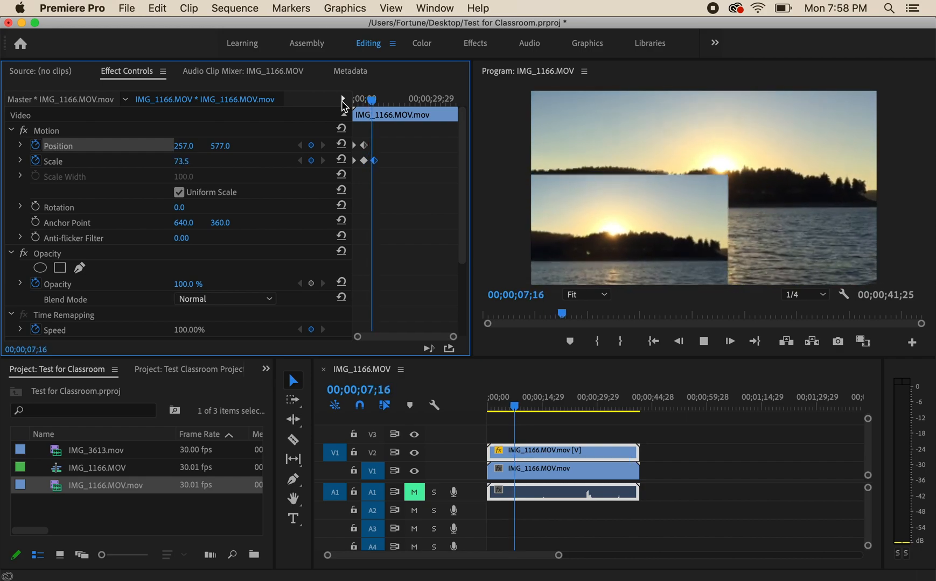
key(space)
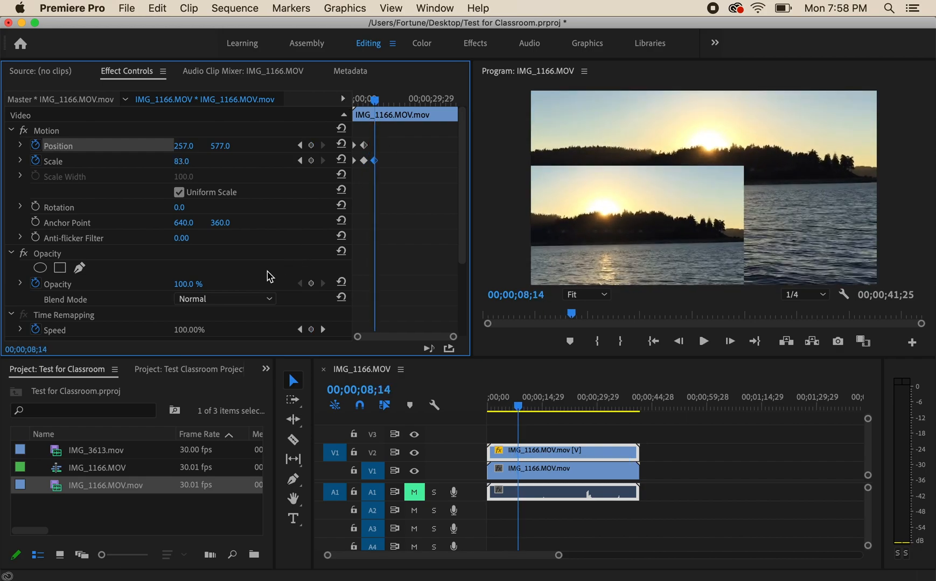
Expand the V2 clip's Time Remapping Speed property and add a Speed keyframe at 00;00;08;14
scroll(270, 276, down, 5)
scroll(271, 277, down, 2)
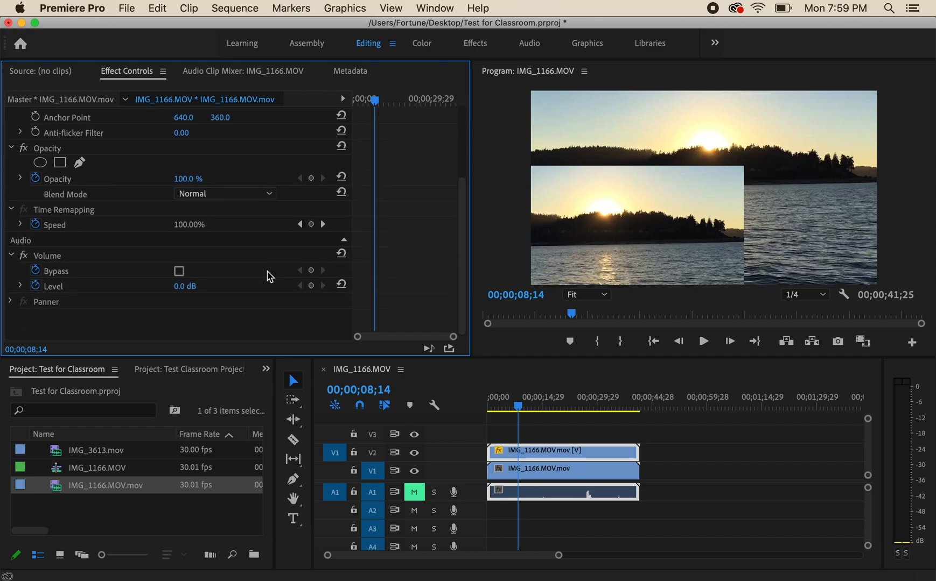
scroll(270, 277, up, 4)
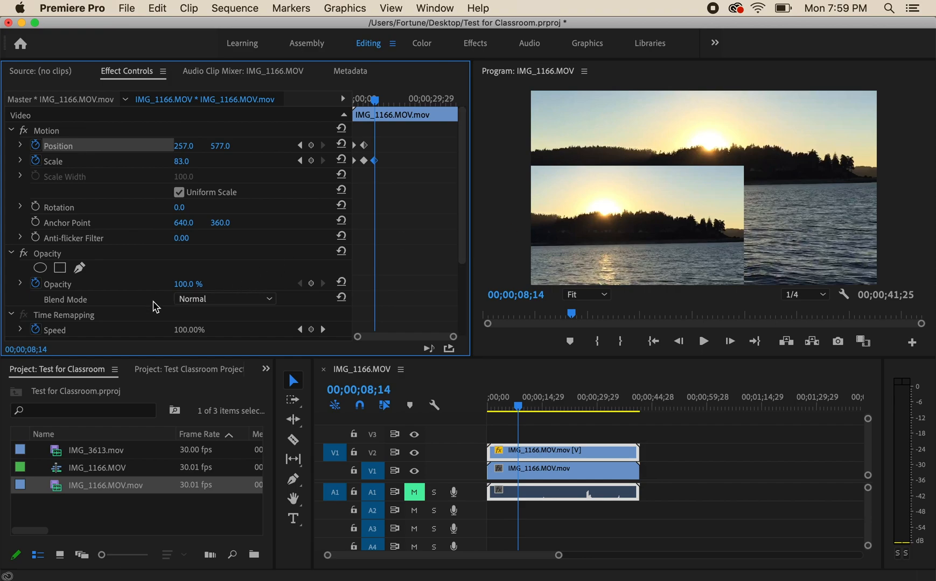
scroll(164, 296, down, 5)
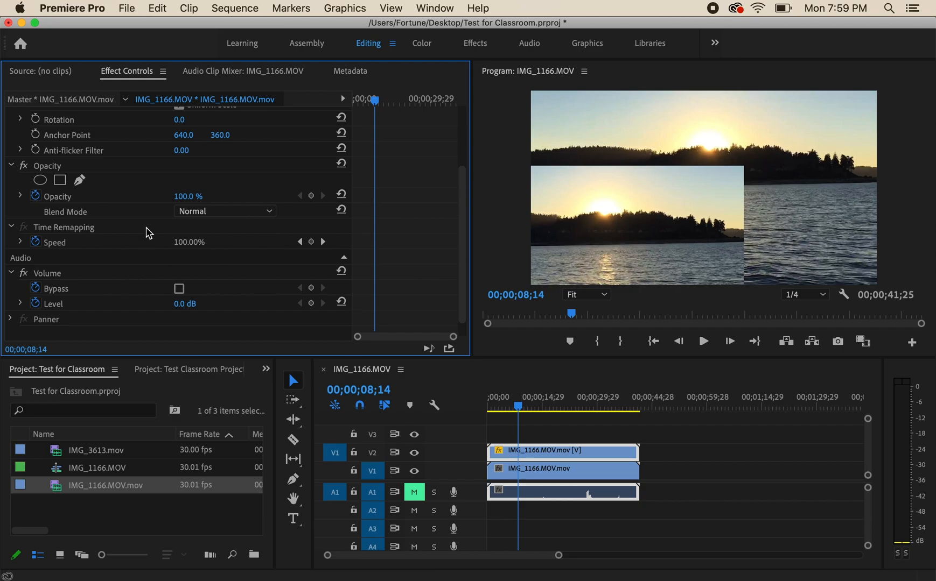
click(22, 243)
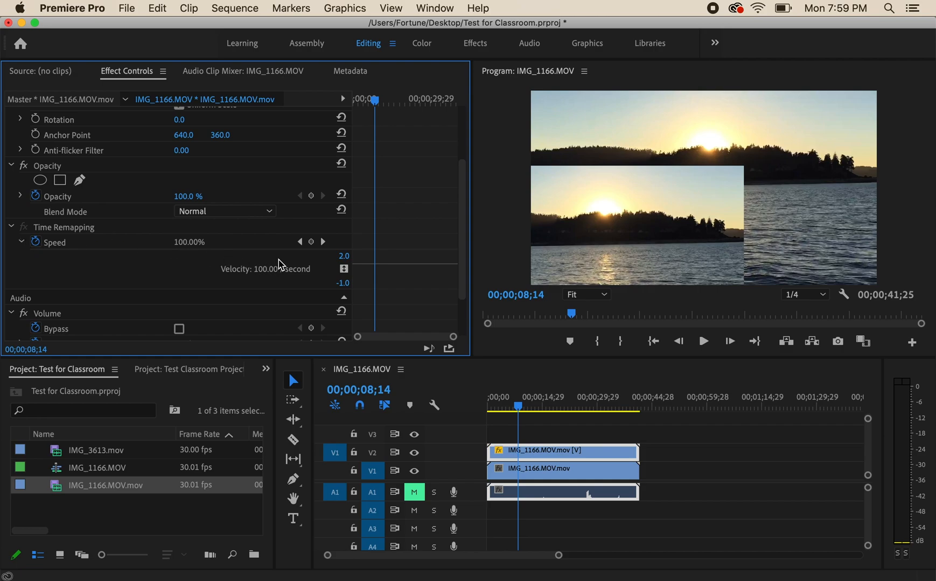
click(36, 243)
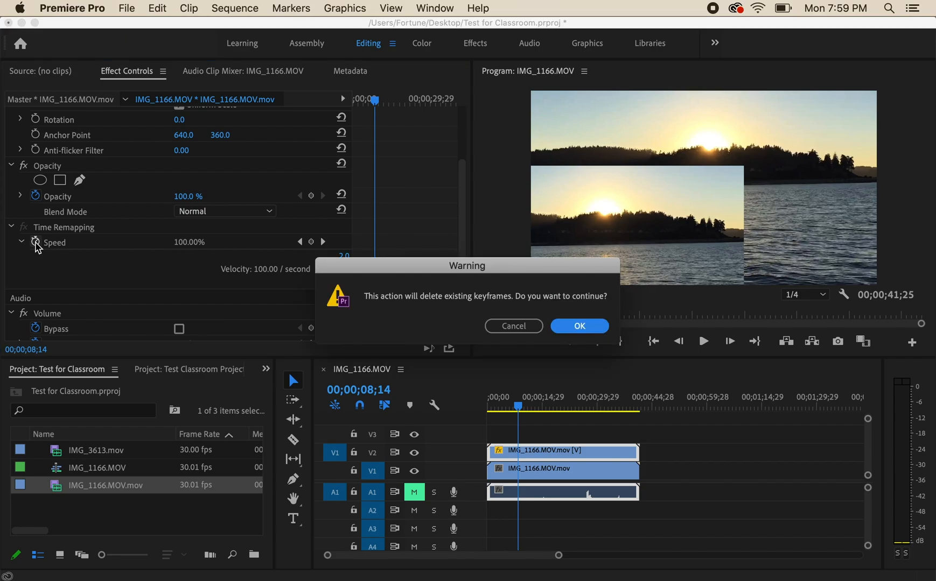
click(528, 326)
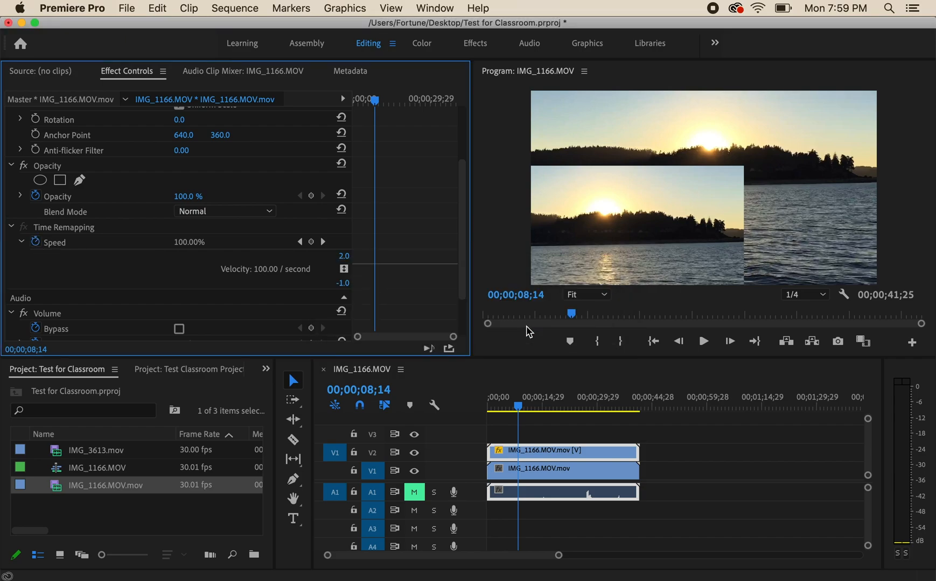
click(311, 242)
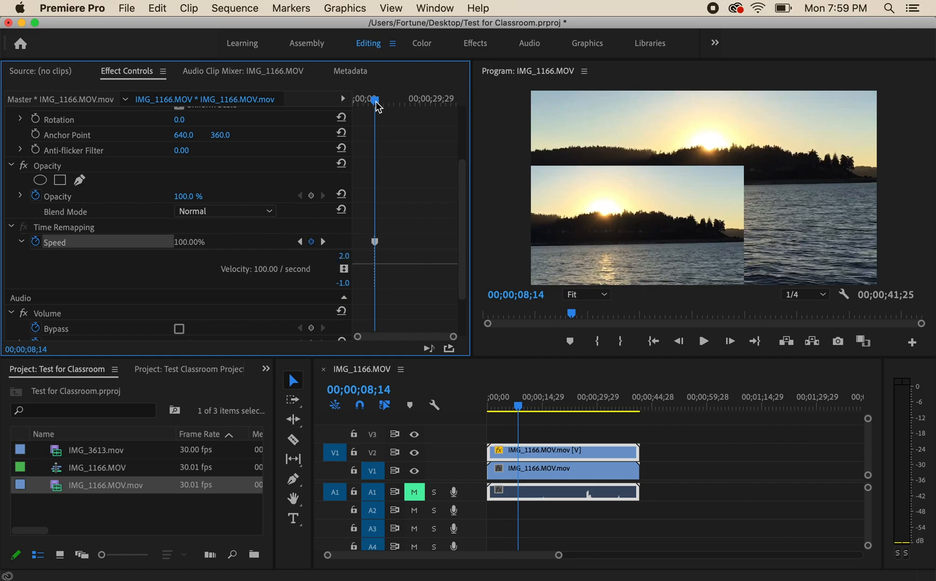
Add a second Speed keyframe at 00;00;16;08 on the V2 clip and raise the speed of the segment between the two keyframes
drag(378, 107, 398, 108)
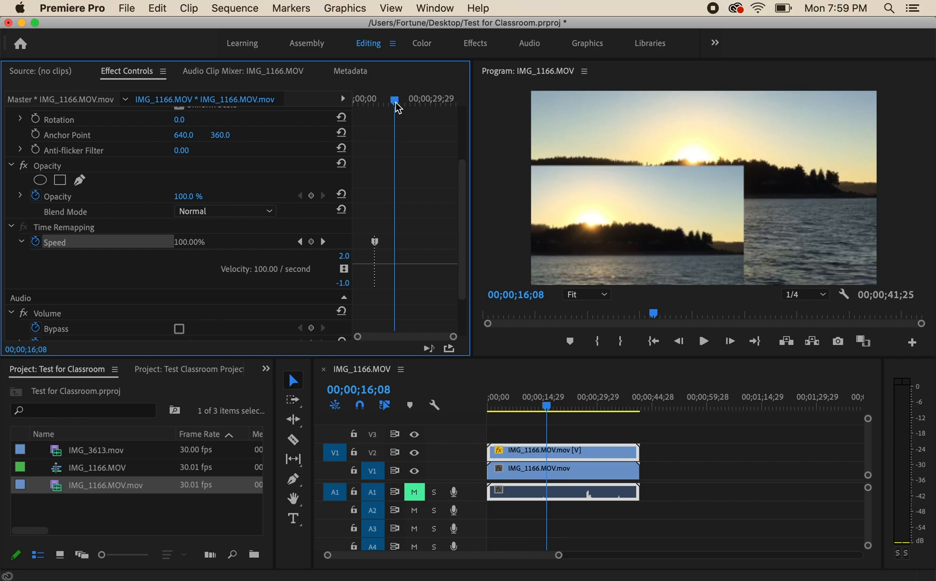
click(311, 242)
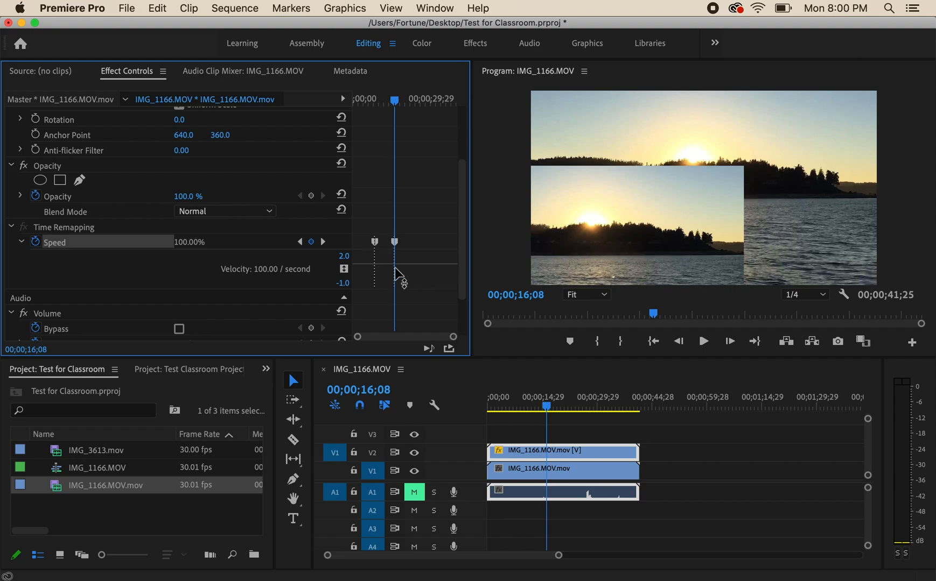
drag(383, 264, 387, 195)
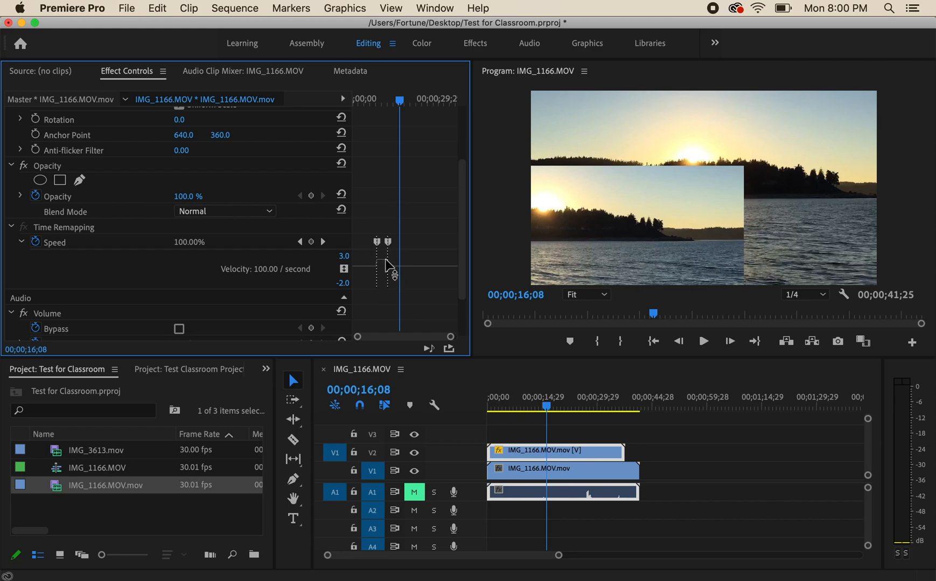
Play back the sequence through the sped-up section of the V2 clip, stopping at 00;00;17;05
drag(400, 105, 370, 110)
key(space)
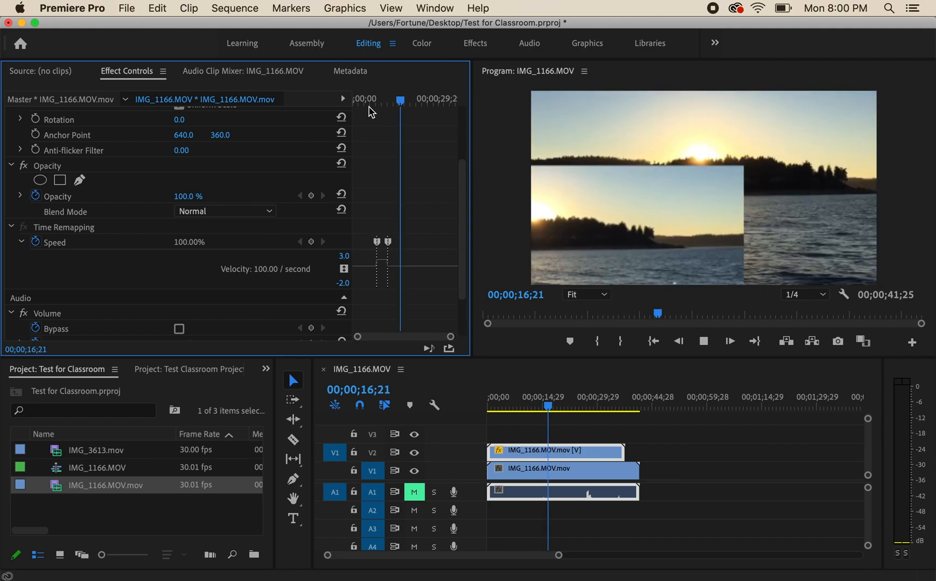
key(space)
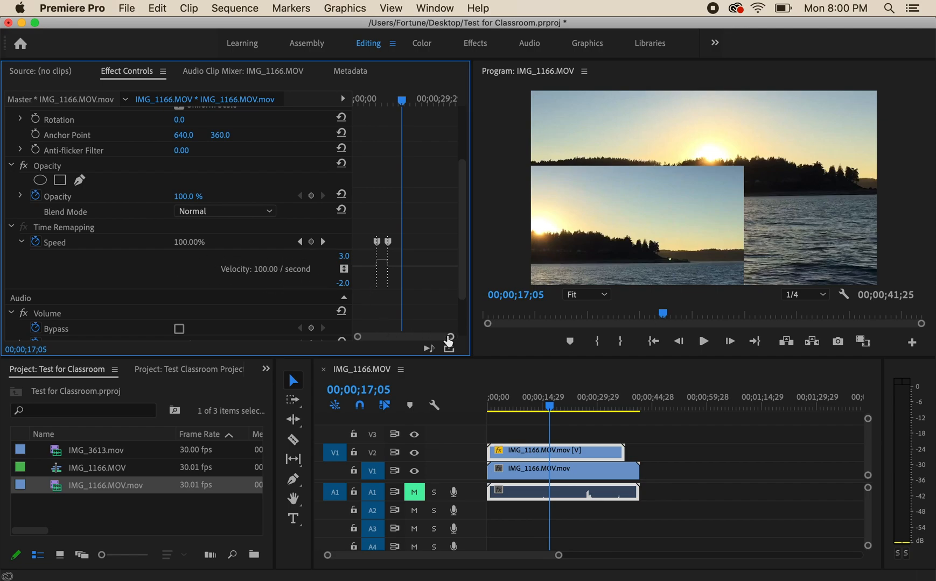
Split the V2 clip and its linked audio at 00;00;17;05 with the Razor tool, and return to the Selection tool
drag(451, 343, 396, 343)
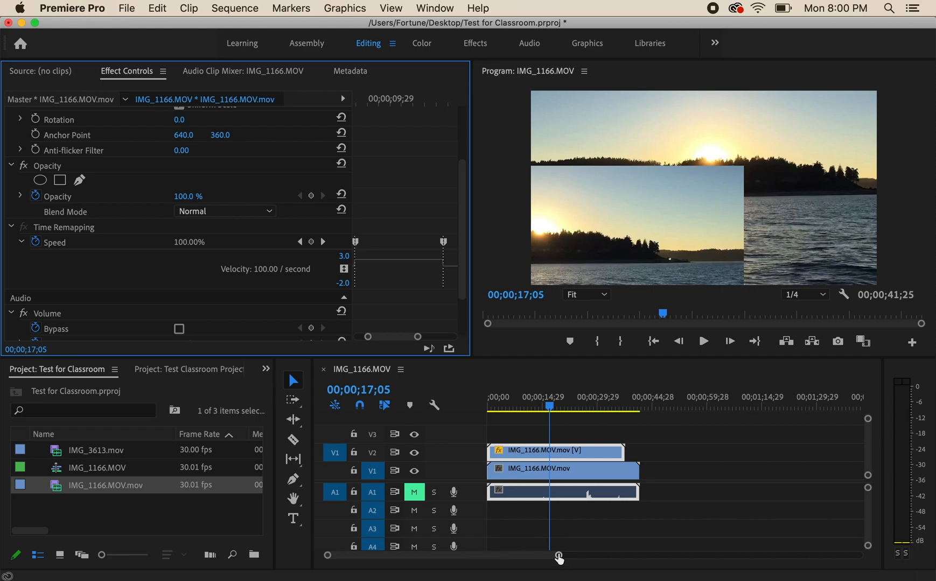
drag(558, 558, 604, 562)
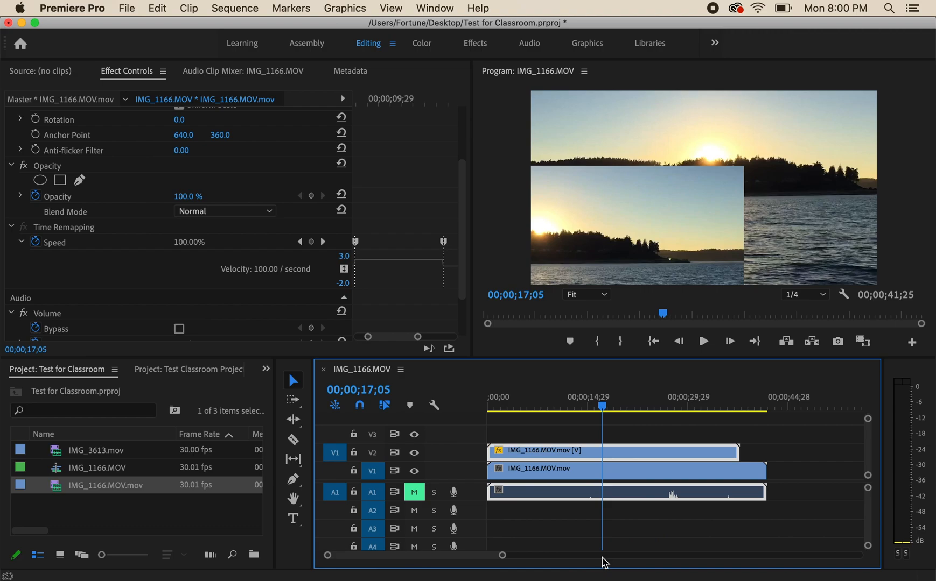
mouse_move(468, 555)
mouse_down()
mouse_move(491, 556)
mouse_move(464, 556)
mouse_up()
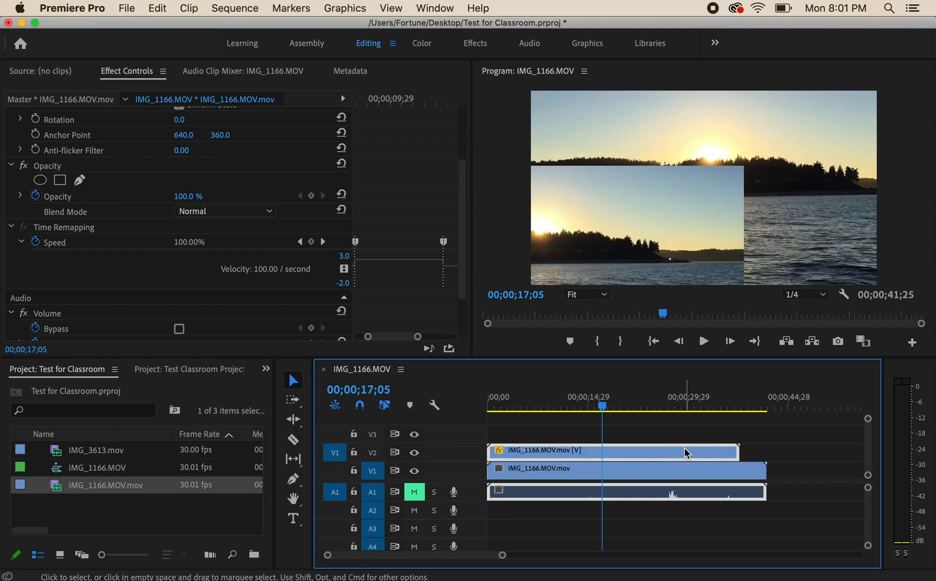
click(294, 440)
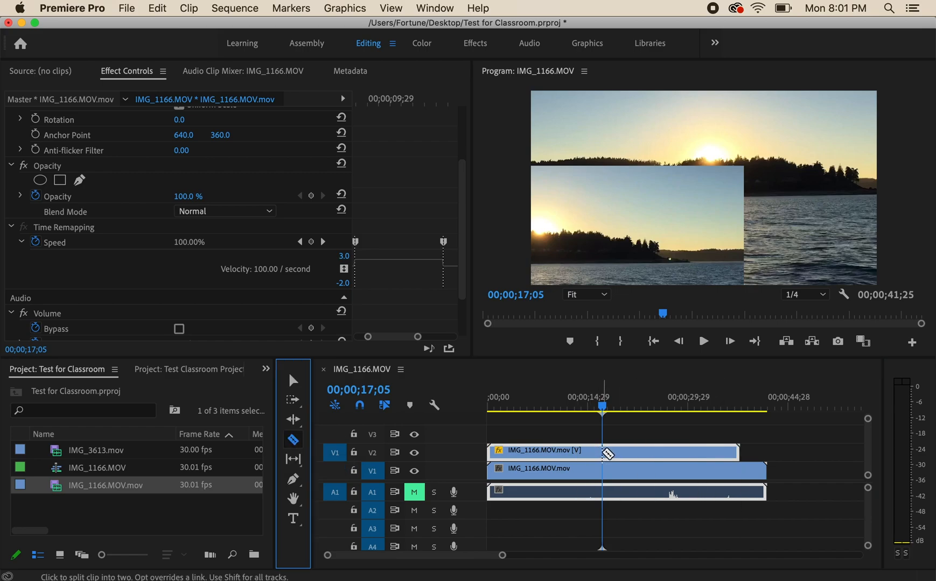
click(604, 454)
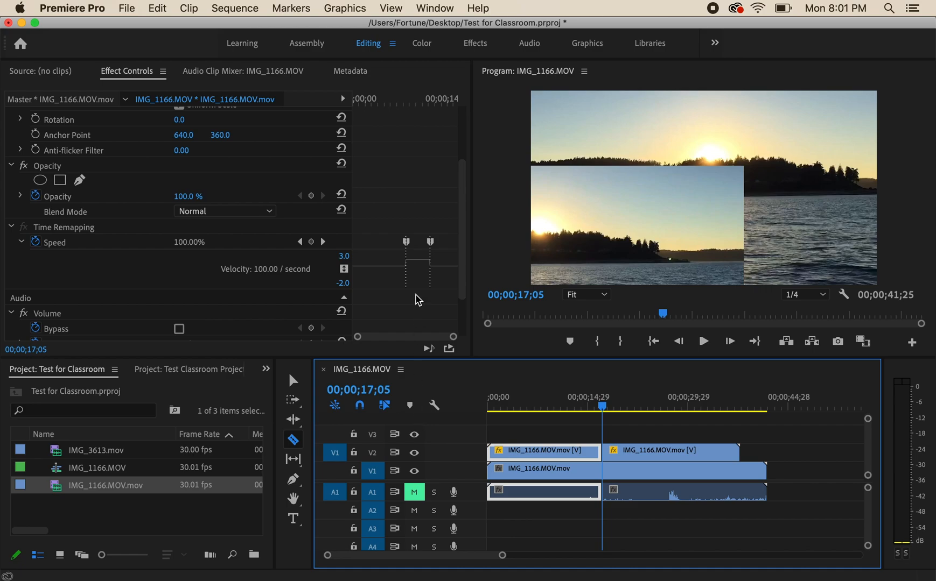
click(294, 383)
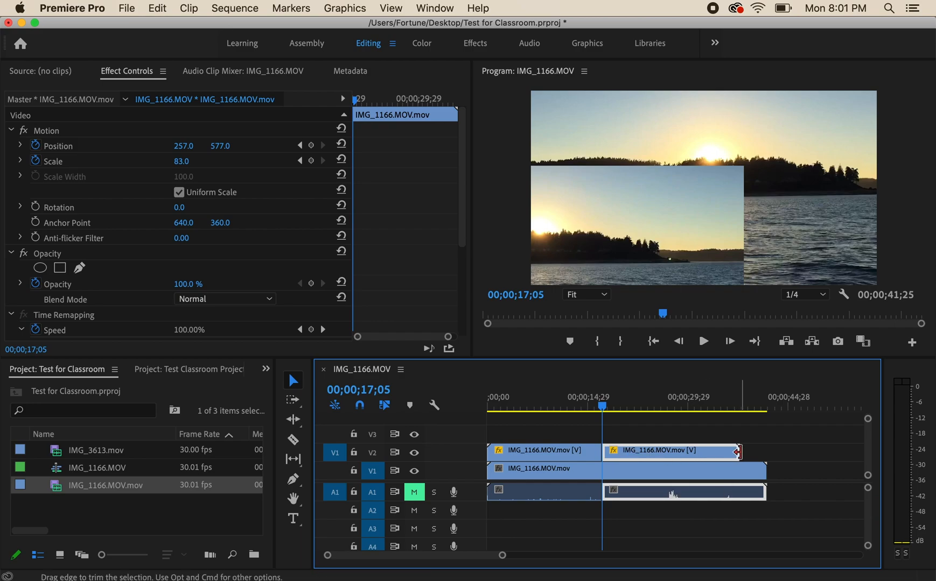
Trim the end of the second V2 clip to about 25 seconds and play back the shortened clip
drag(737, 453, 653, 456)
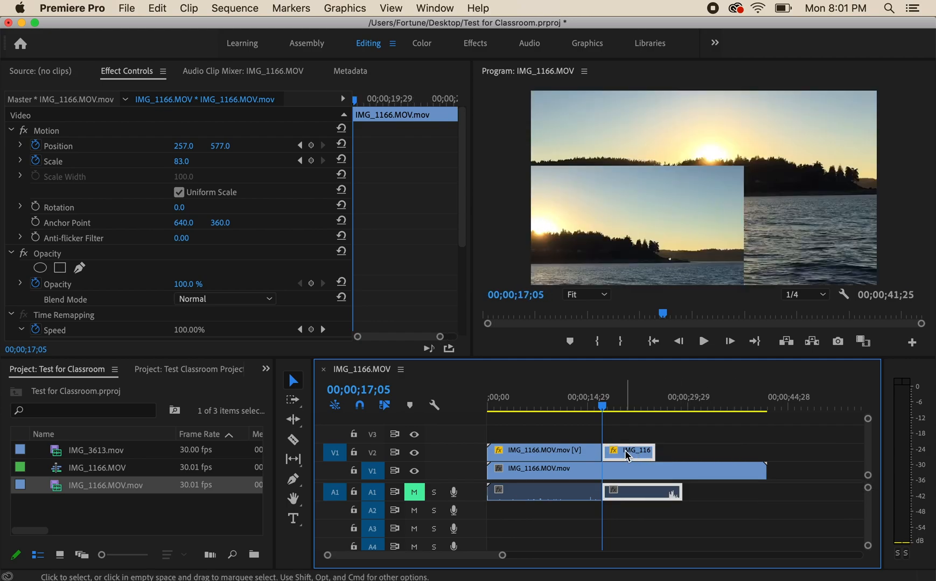
key(space)
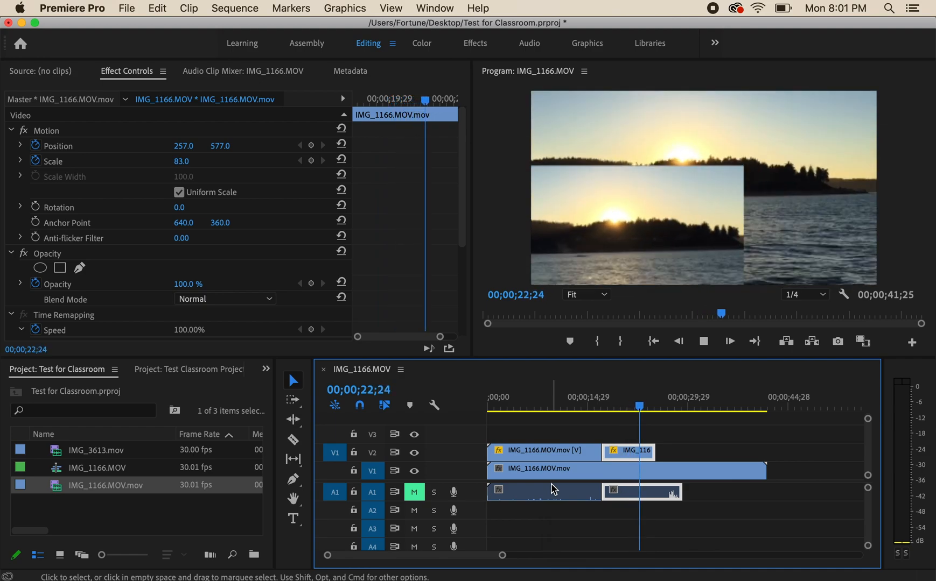
key(space)
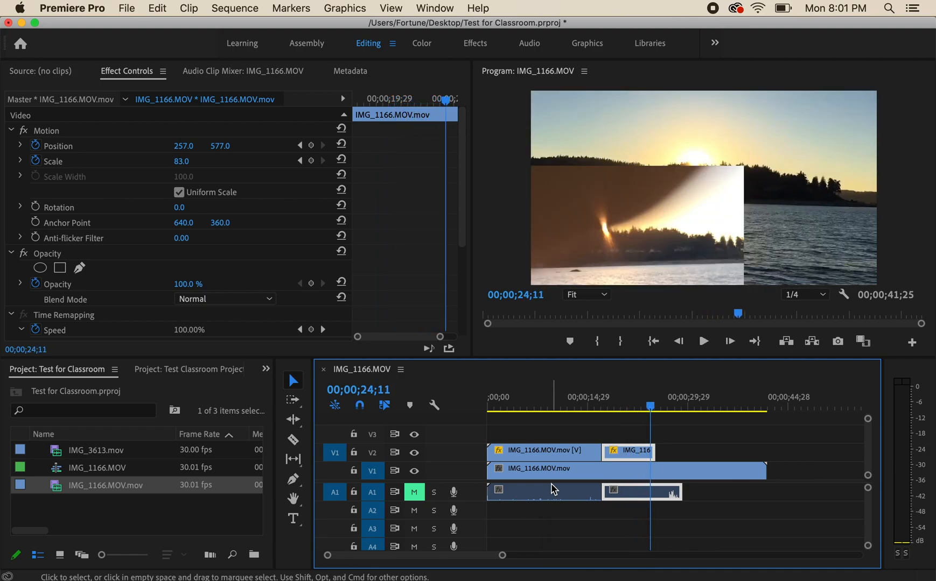
Extend the end of the second V2 clip back out to its full available length
drag(655, 452, 769, 455)
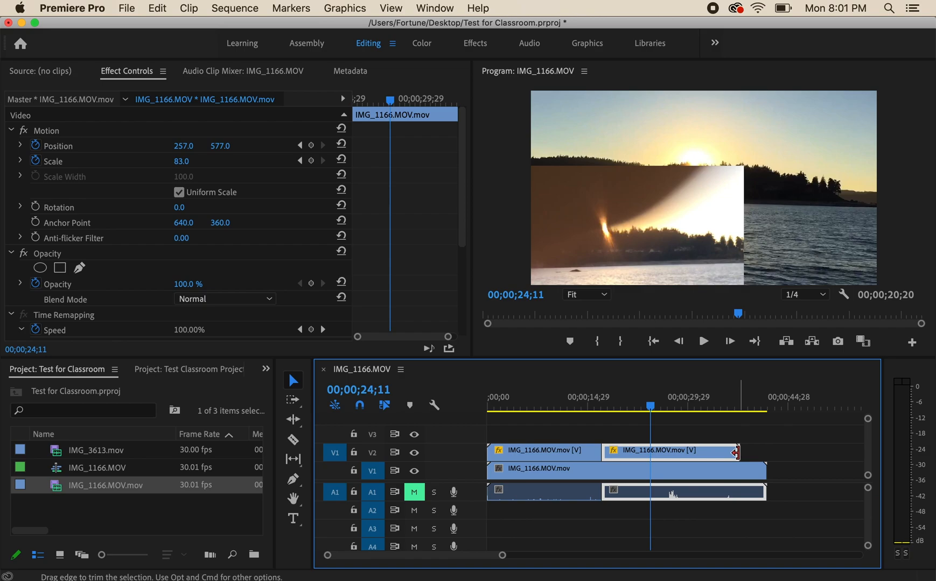
mouse_move(735, 453)
mouse_down()
mouse_move(680, 455)
mouse_move(786, 451)
mouse_move(654, 451)
mouse_move(748, 453)
mouse_up()
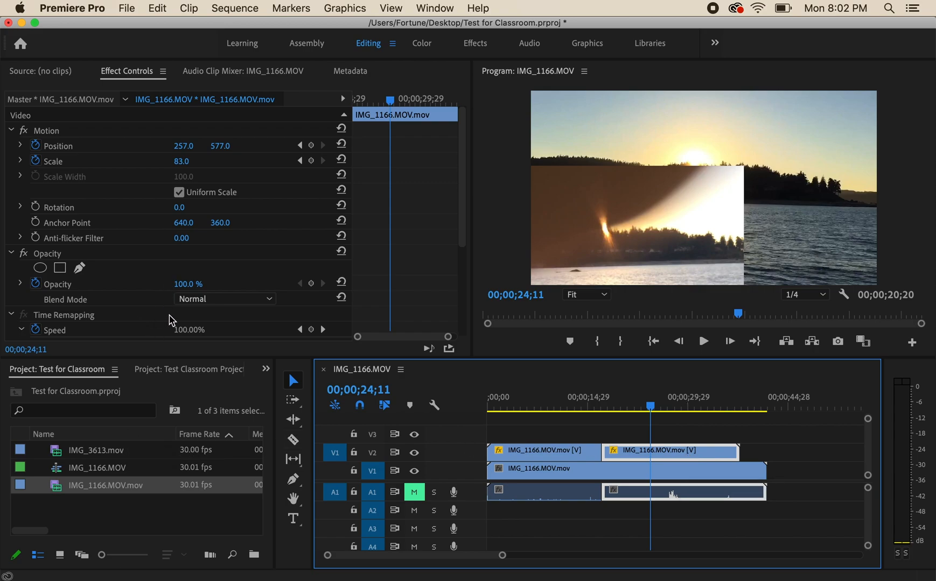
scroll(171, 320, down, 3)
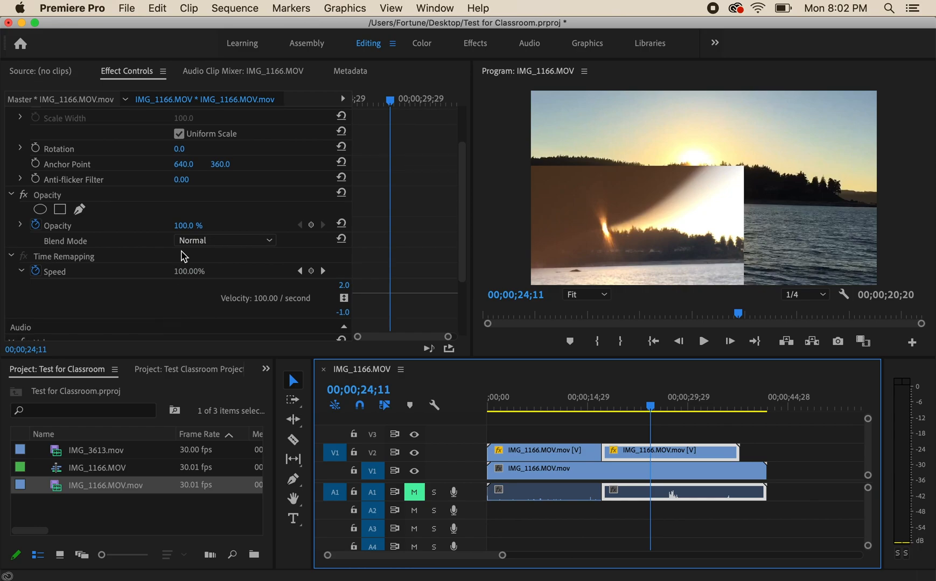